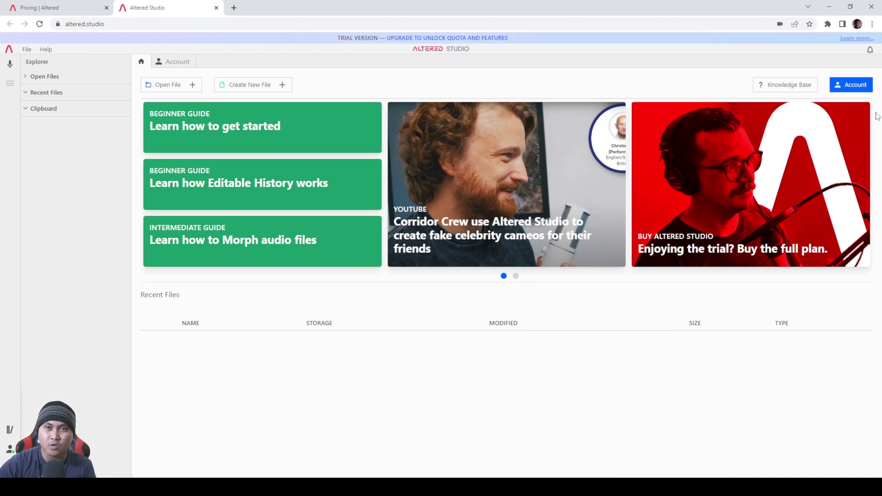
# Browse the Altered plans and switch to quarterly billing: Creator $59, Professional $180 per month.
pyautogui.click(61, 9)
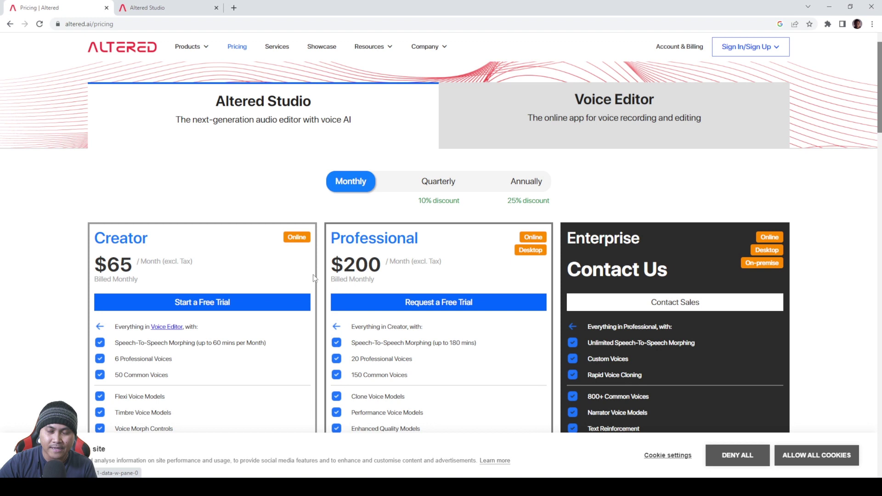
pyautogui.scroll(-1, 311, 281)
pyautogui.scroll(1, 281, 291)
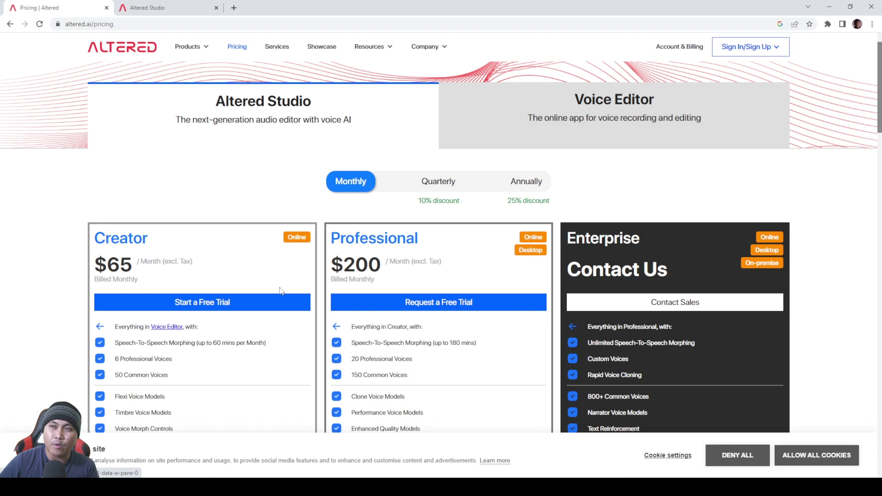
pyautogui.scroll(-1, 272, 284)
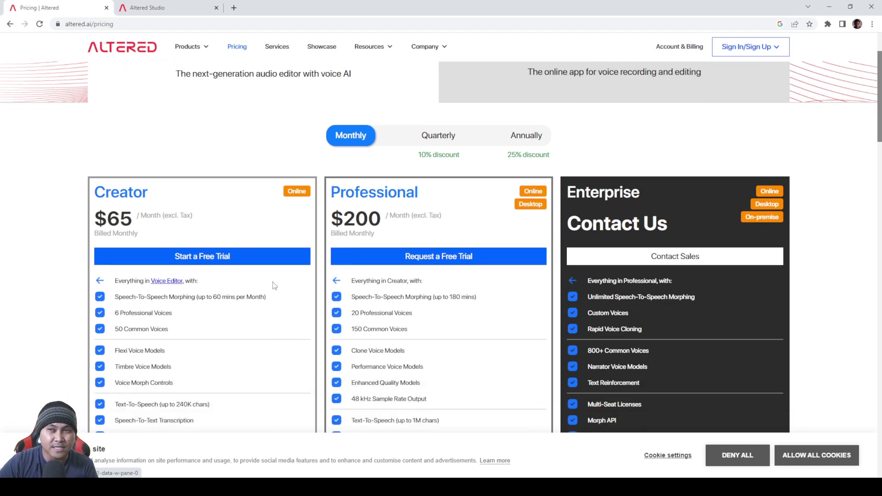
pyautogui.scroll(-1, 272, 286)
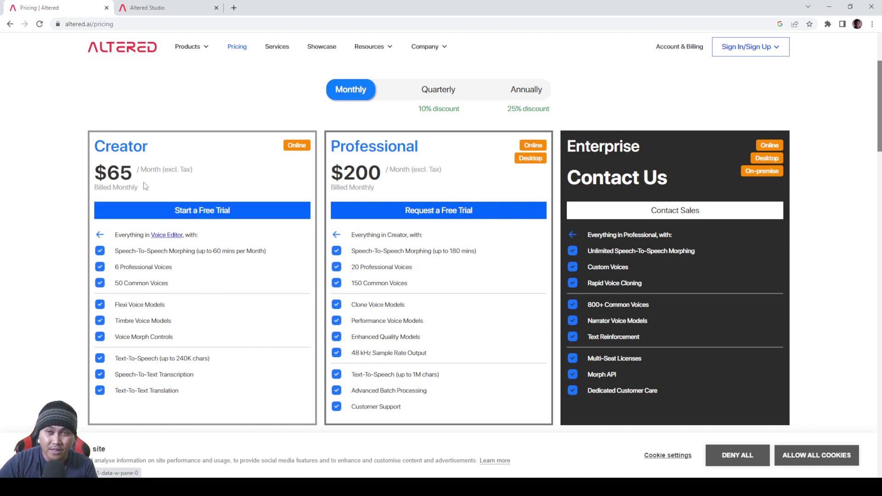
pyautogui.click(430, 92)
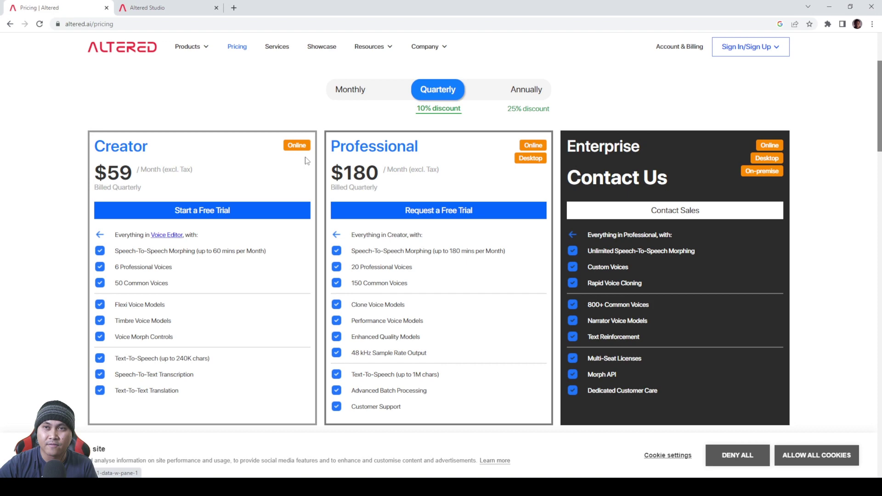
# Compare annual billing prices ($49 and $150 per month), then go back to the Altered Studio home page.
pyautogui.click(505, 98)
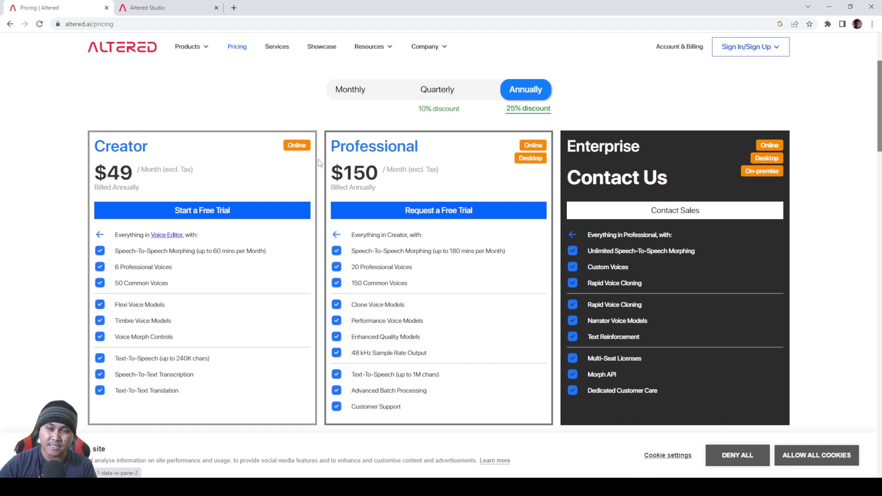
pyautogui.click(147, 7)
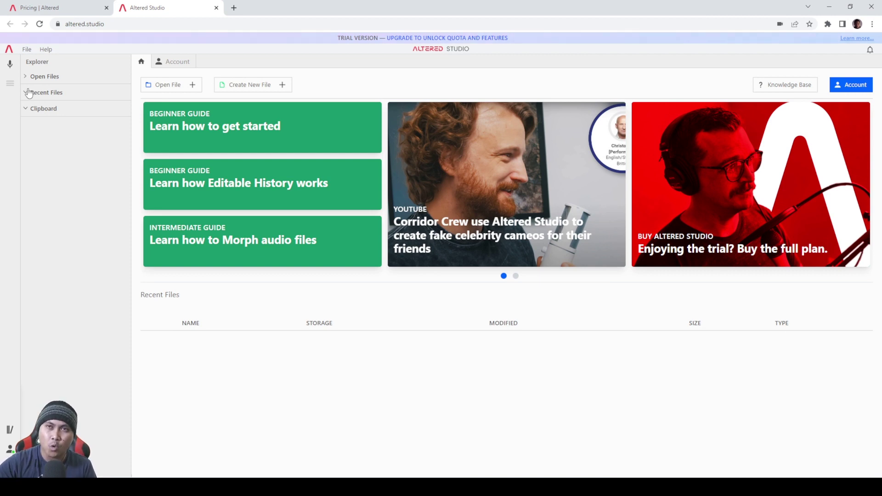
# Record a voice clip of about 8.5 seconds into a new untitled file.
pyautogui.click(11, 68)
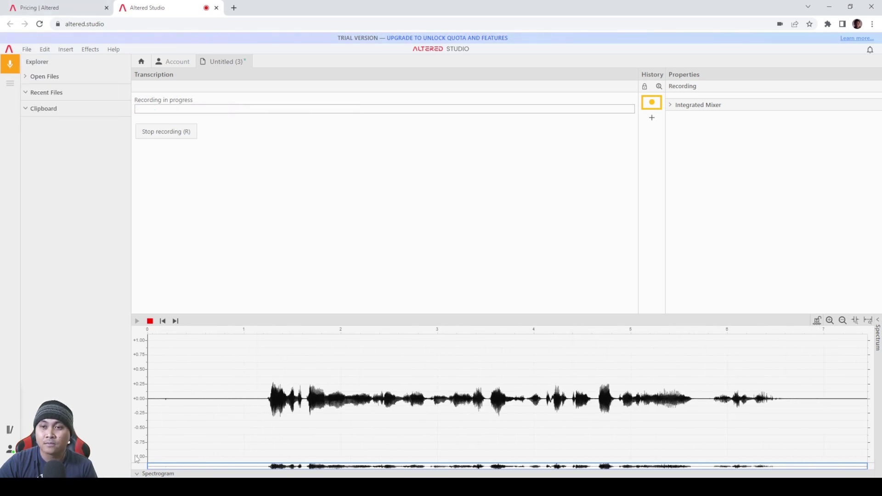
pyautogui.click(150, 321)
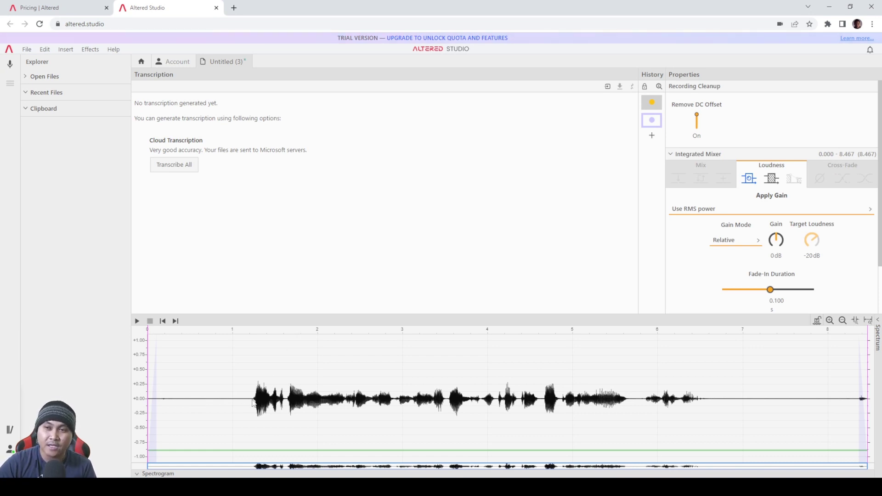
# Select the speech from 1.226 to 6.569 s, add a Morph step, and acknowledge the quota charges notice.
pyautogui.moveTo(252, 403); pyautogui.dragTo(706, 421)
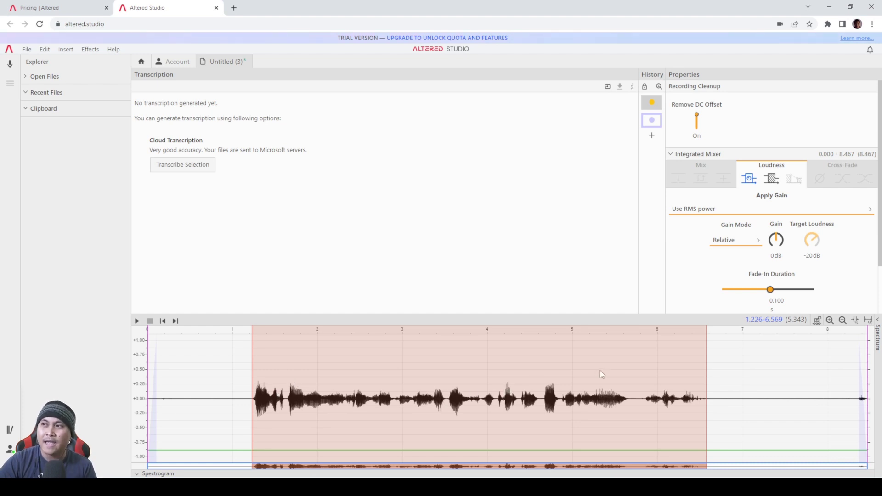
pyautogui.click(654, 138)
pyautogui.click(607, 146)
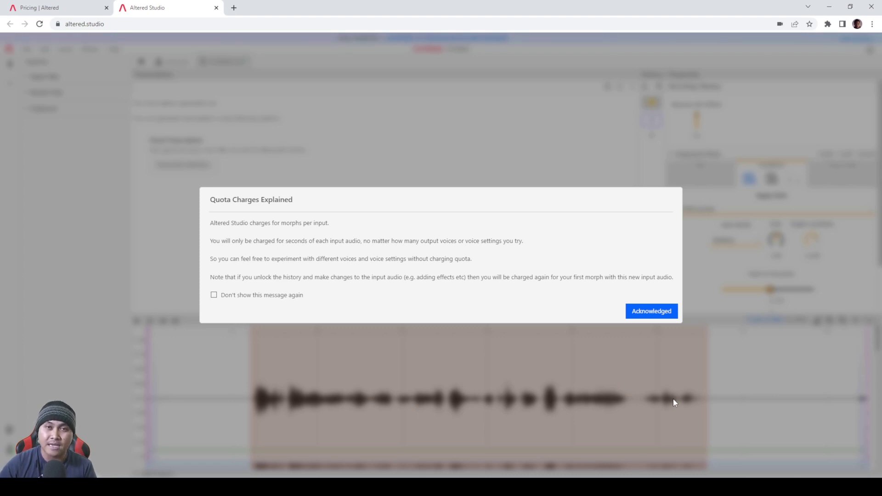
pyautogui.click(668, 311)
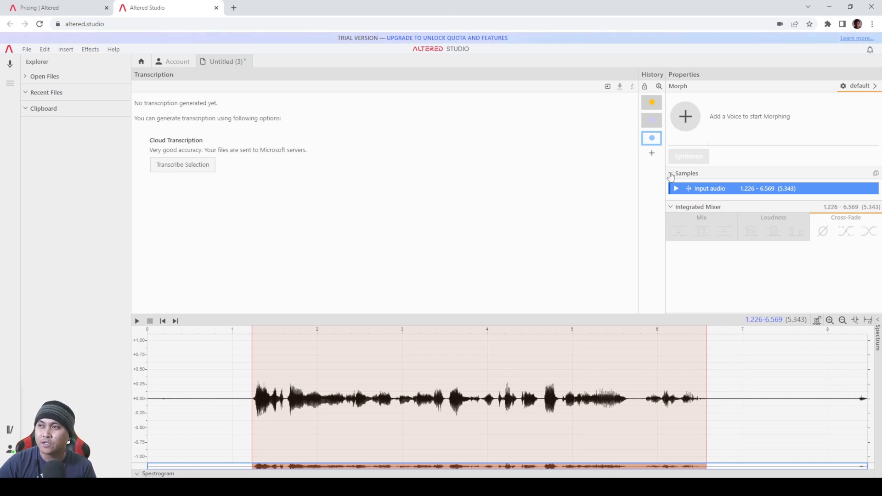
# Browse the Morph Voices library and confirm Drake (Male 20-30) as the morph voice.
pyautogui.click(685, 117)
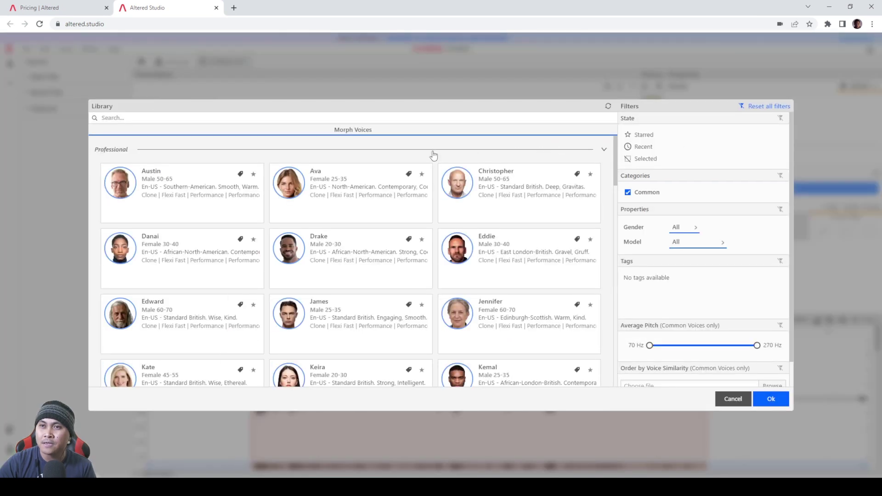
pyautogui.scroll(-1, 616, 174)
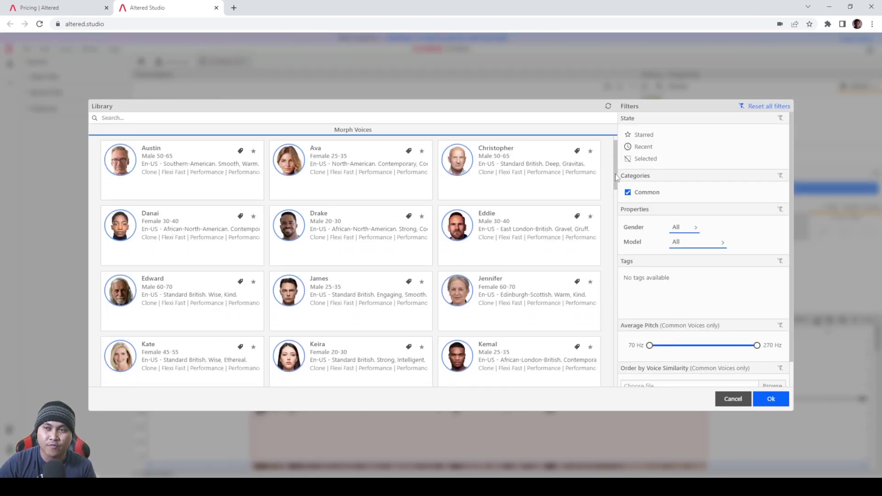
pyautogui.scroll(1, 542, 161)
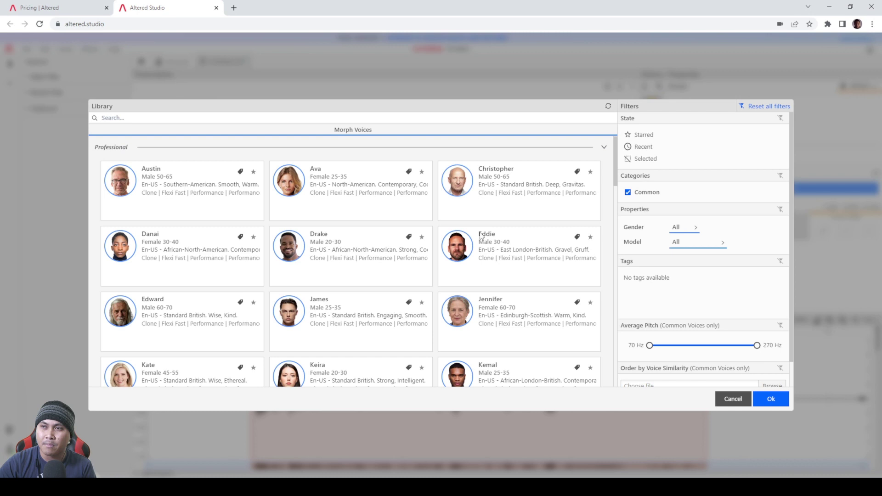
pyautogui.scroll(-1, 612, 179)
pyautogui.scroll(-1, 611, 187)
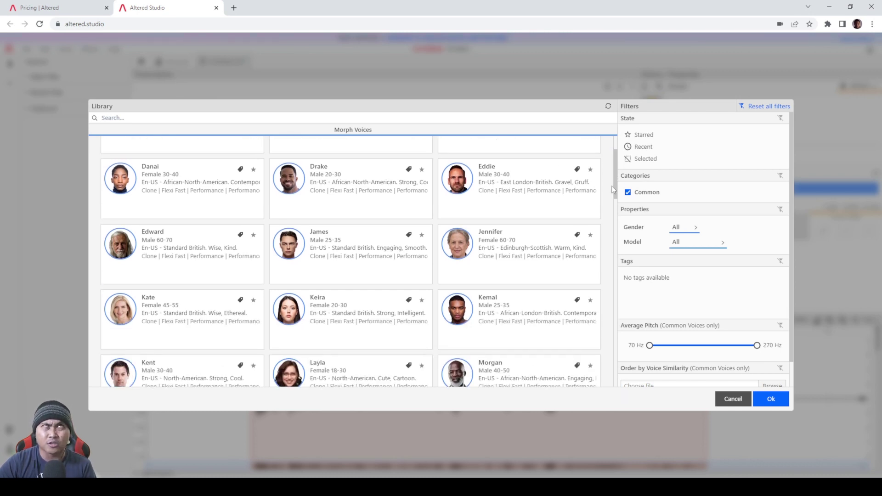
pyautogui.scroll(1, 613, 186)
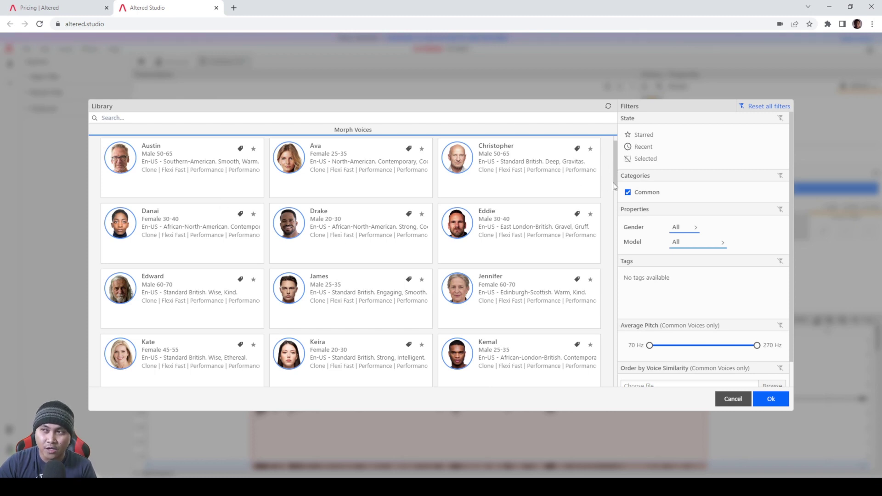
pyautogui.moveTo(615, 183); pyautogui.dragTo(605, 266)
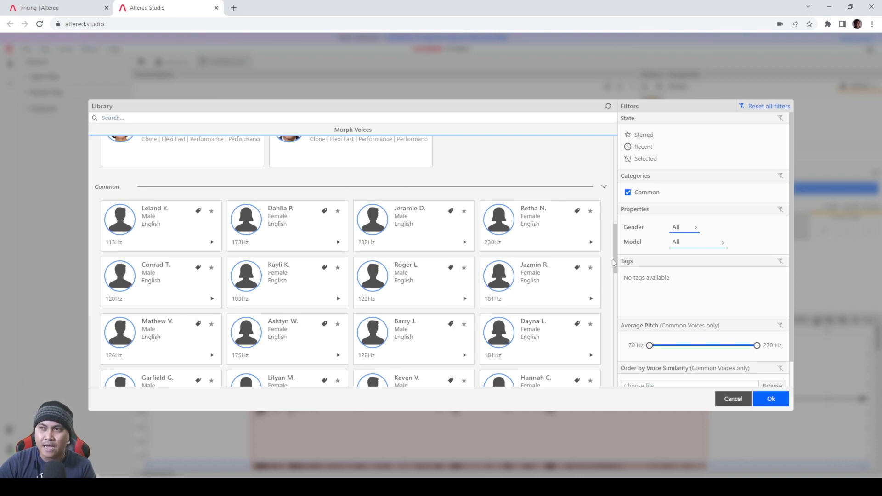
pyautogui.moveTo(612, 260); pyautogui.dragTo(616, 210)
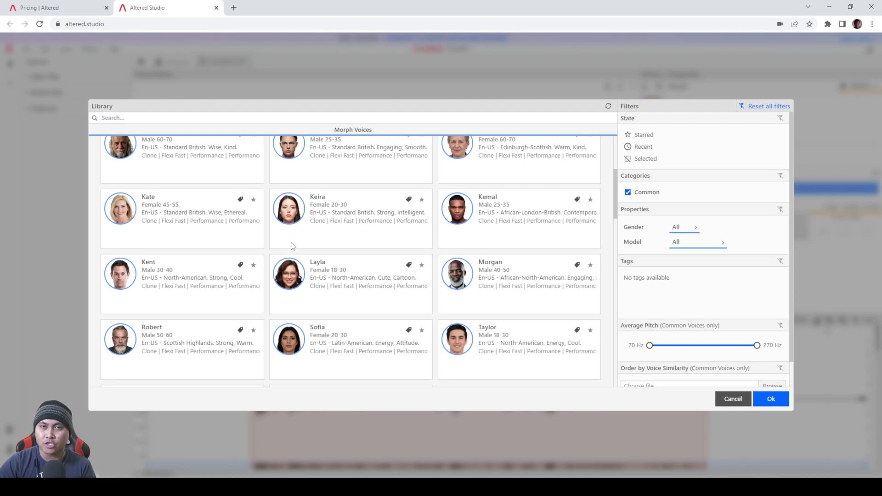
pyautogui.scroll(1, 617, 200)
pyautogui.moveTo(614, 191); pyautogui.dragTo(617, 164)
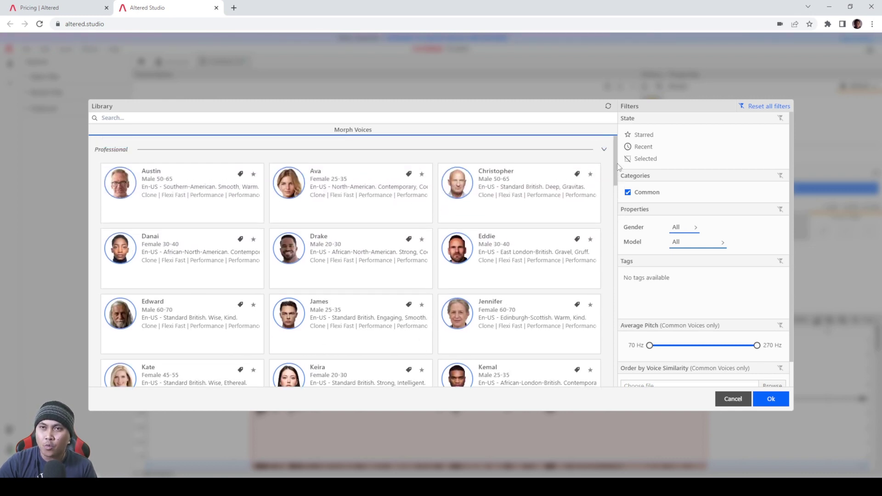
pyautogui.click(354, 244)
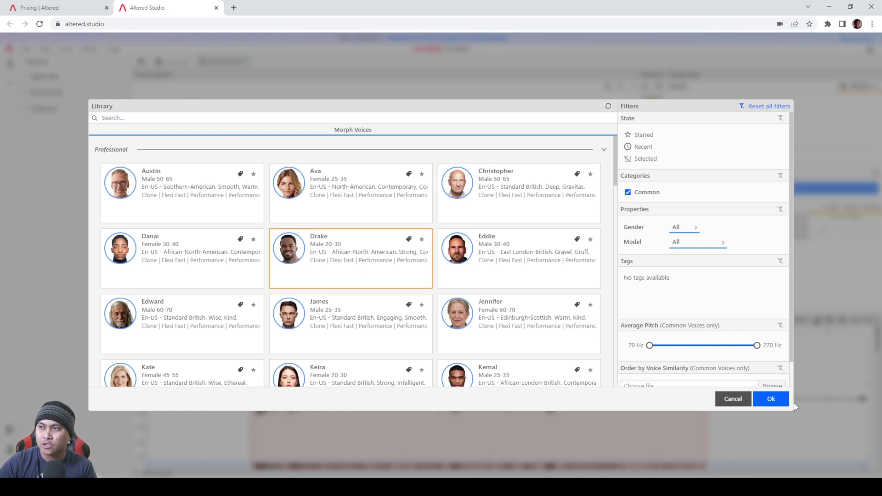
pyautogui.click(772, 399)
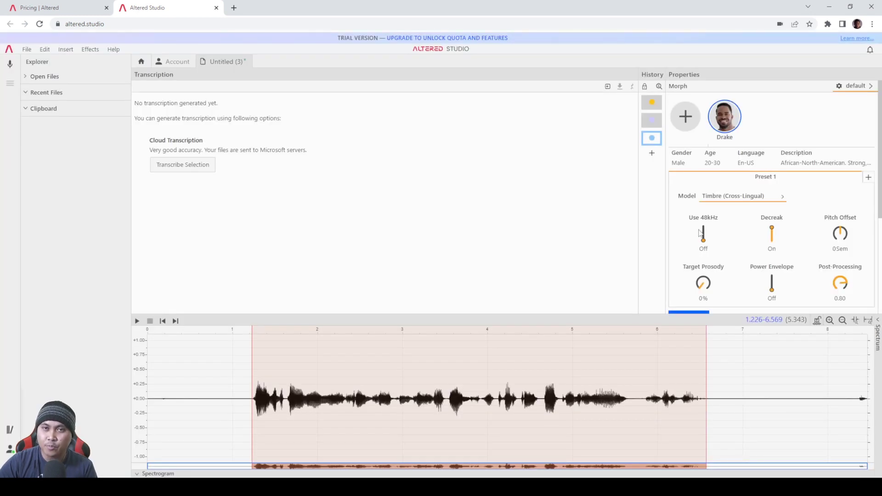
# Switch the morph model to Performance (English) and synthesize a Drake sample of the clip.
pyautogui.click(720, 201)
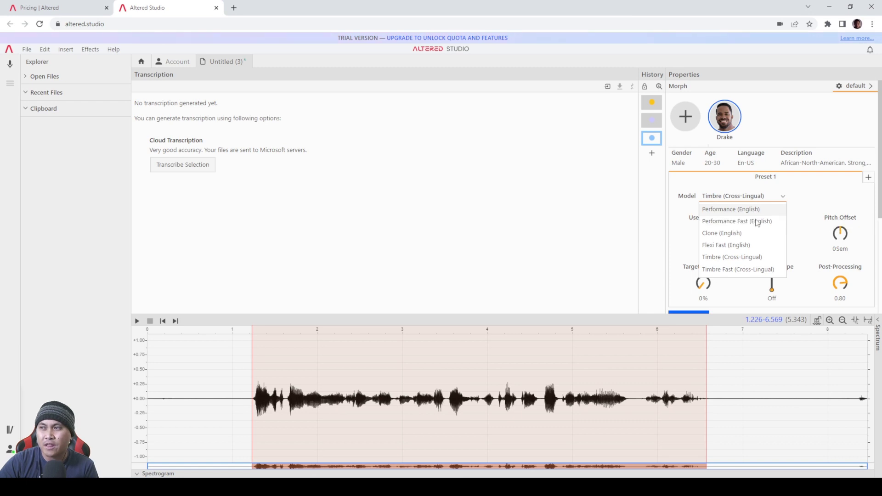
pyautogui.click(740, 214)
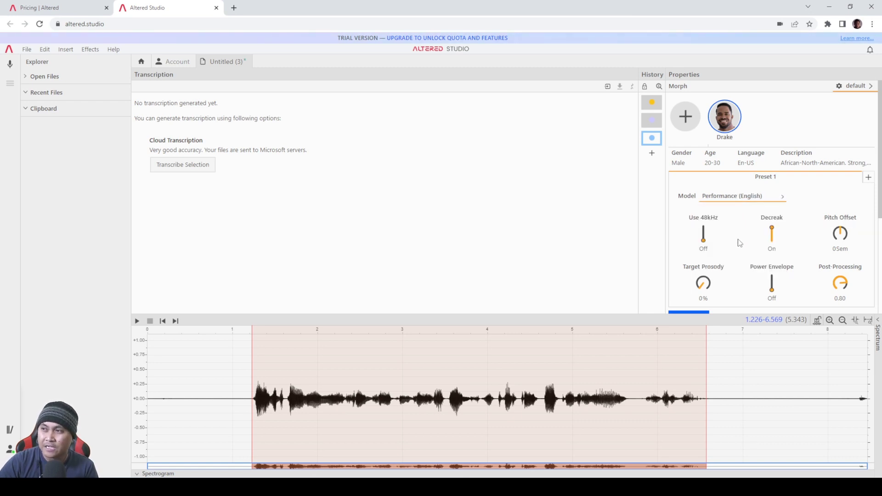
pyautogui.scroll(-1, 739, 215)
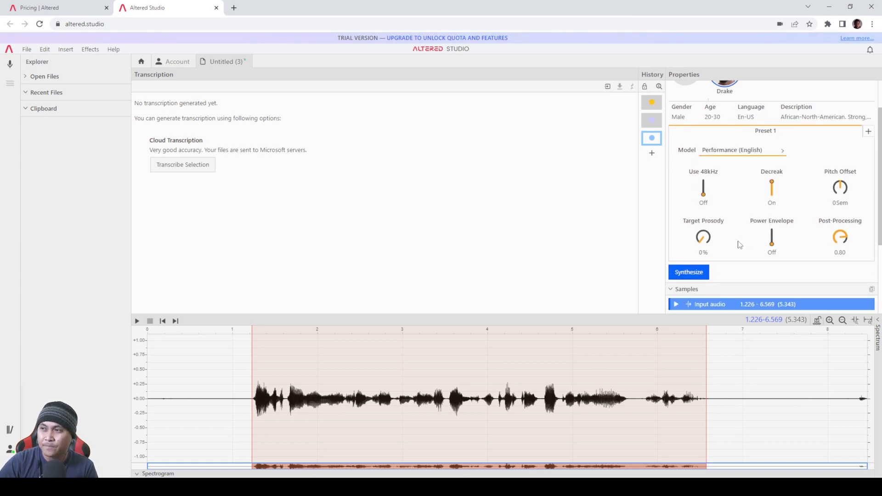
pyautogui.click(689, 272)
# Dismiss the quota charges notice and play back the Drake Performance sample.
pyautogui.click(650, 309)
pyautogui.scroll(-2, 849, 238)
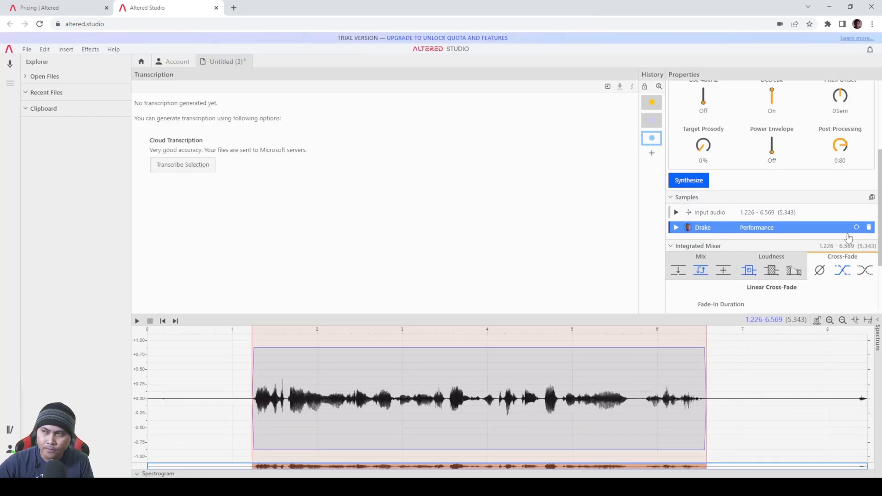
pyautogui.click(676, 228)
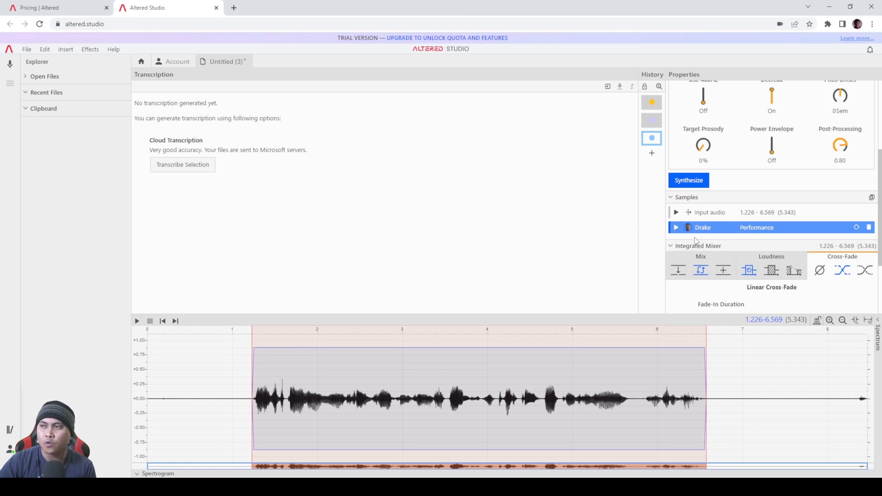
pyautogui.scroll(1, 703, 244)
pyautogui.scroll(1, 761, 250)
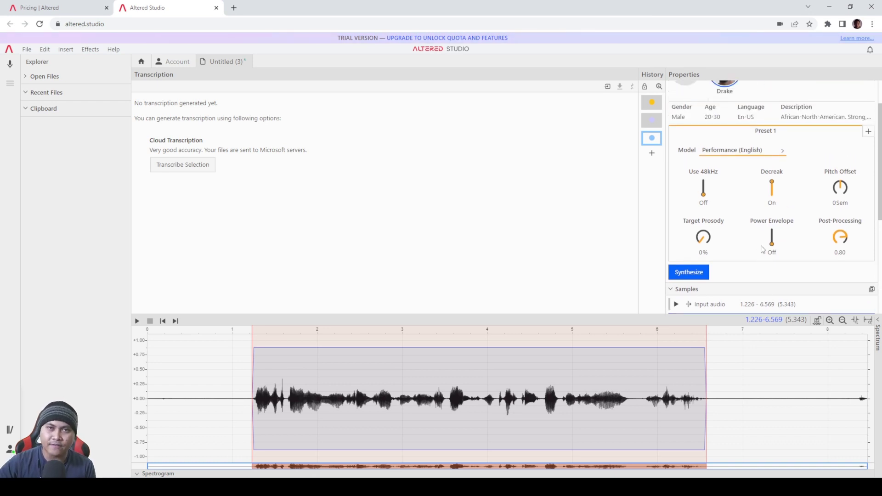
# Add Morgan from the voice library as a second morph voice.
pyautogui.scroll(1, 763, 250)
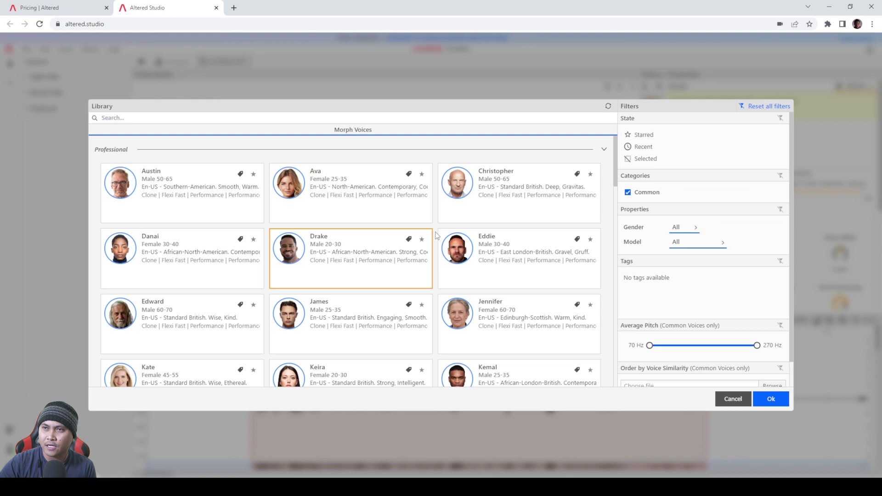
pyautogui.click(710, 138)
pyautogui.moveTo(615, 172); pyautogui.dragTo(613, 197)
pyautogui.click(505, 360)
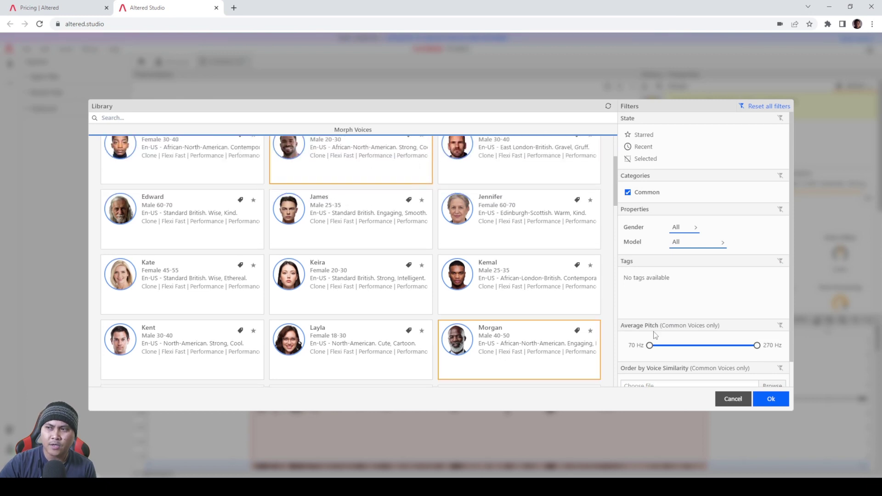
pyautogui.click(774, 401)
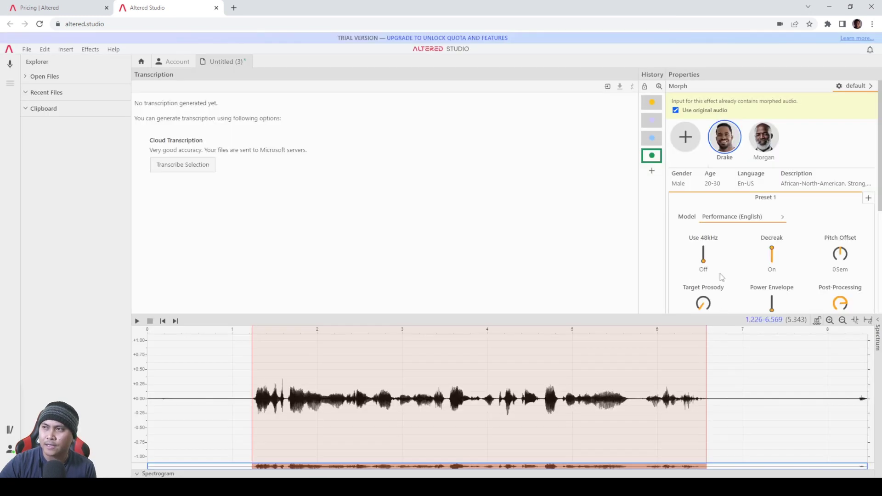
# Keep Timbre (Cross-Lingual) as Morgan's model and synthesize a Morgan Timbre sample.
pyautogui.click(758, 140)
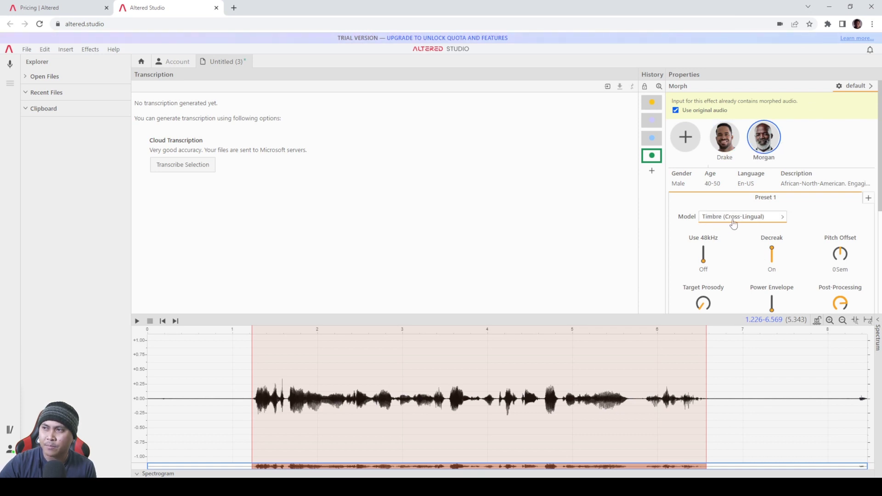
pyautogui.click(763, 217)
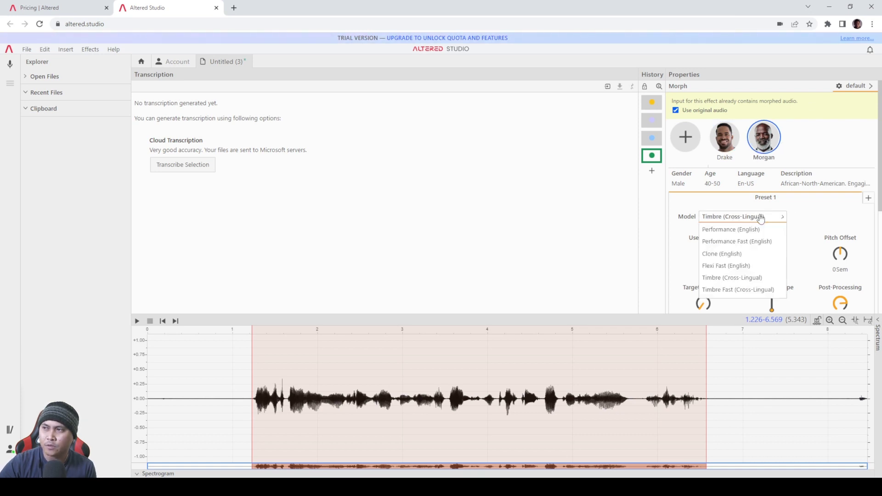
pyautogui.click(730, 278)
pyautogui.scroll(-1, 871, 233)
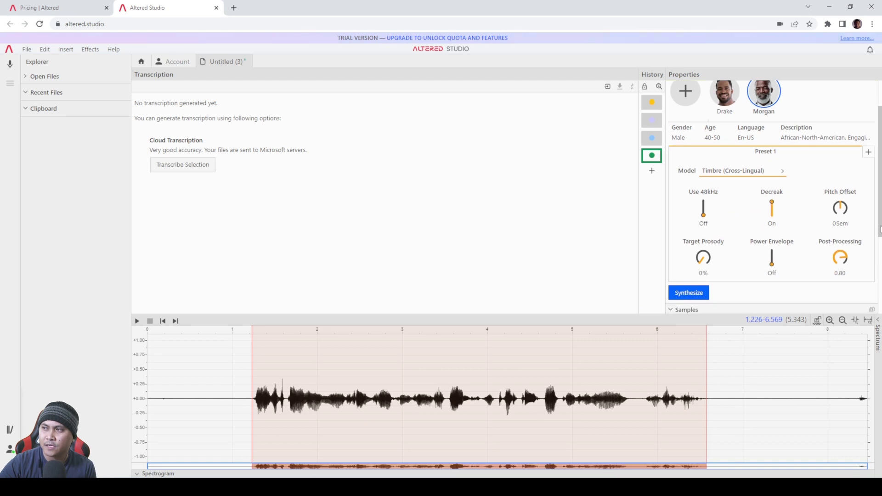
pyautogui.moveTo(881, 229); pyautogui.dragTo(874, 288)
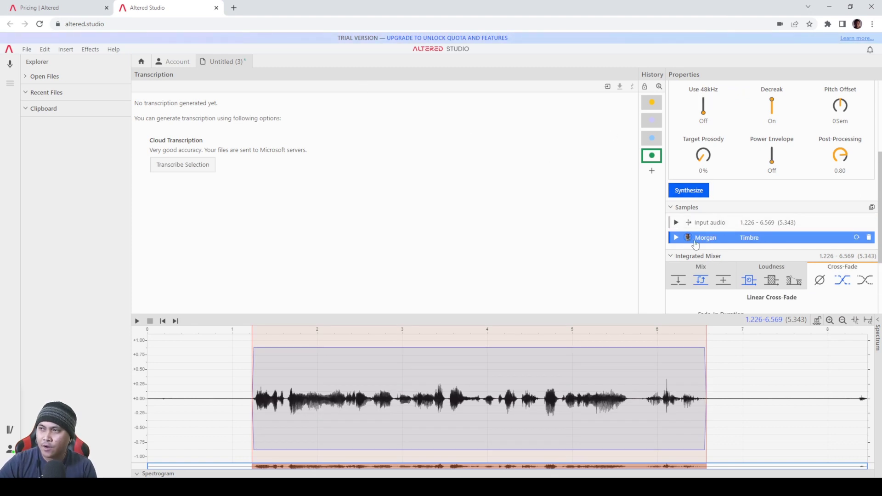
# Play the Morgan Timbre sample twice to hear the morphed voice.
pyautogui.click(676, 238)
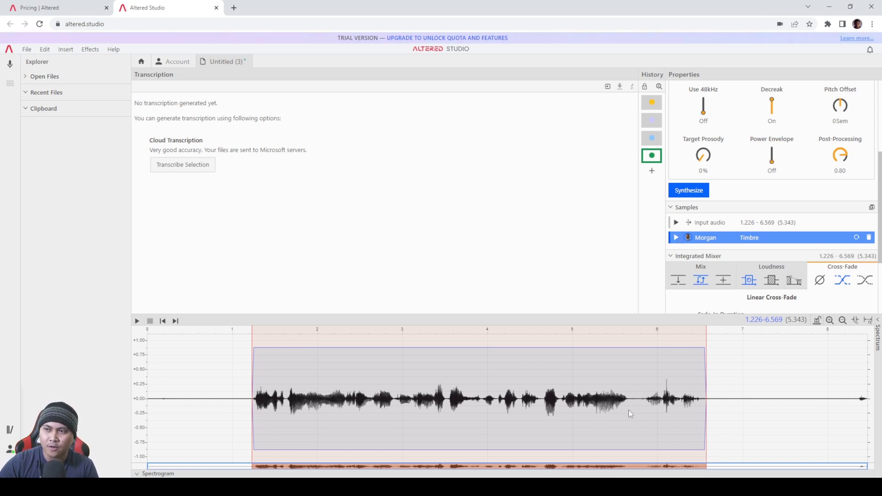
pyautogui.click(677, 239)
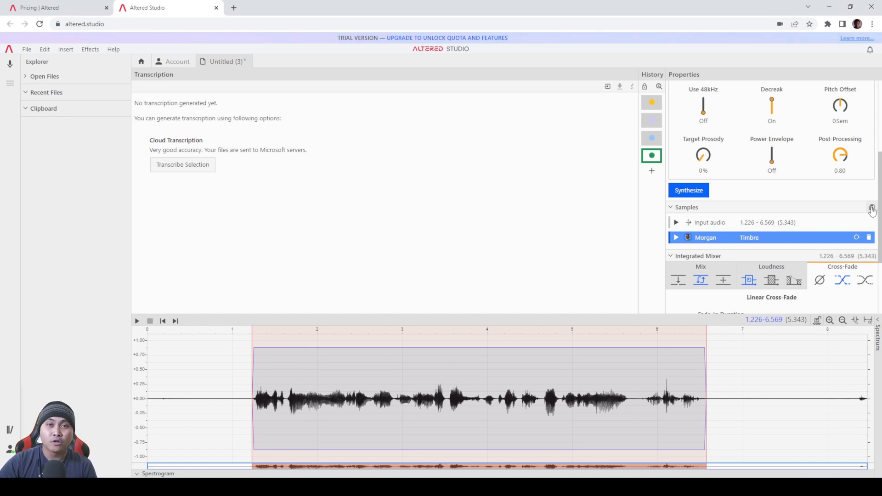
# Change Morgan's morph model from Timbre (Cross-Lingual) to Flexi Fast (English).
pyautogui.scroll(-2, 827, 235)
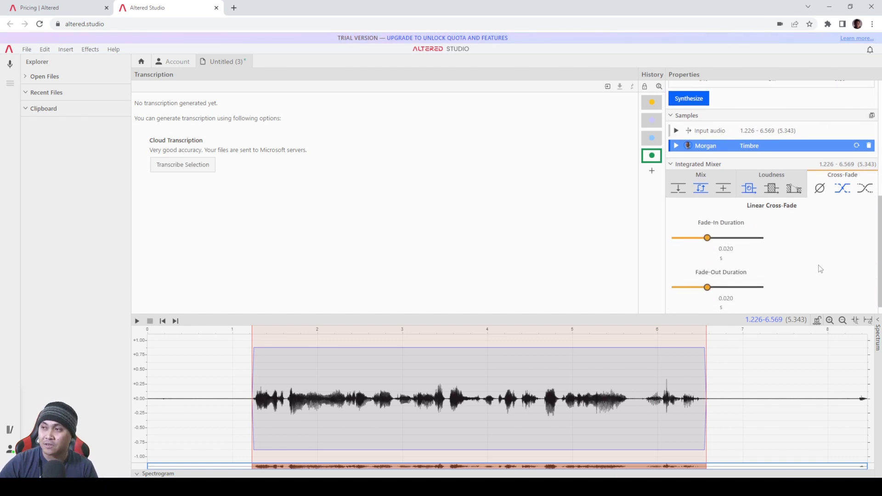
pyautogui.scroll(3, 821, 279)
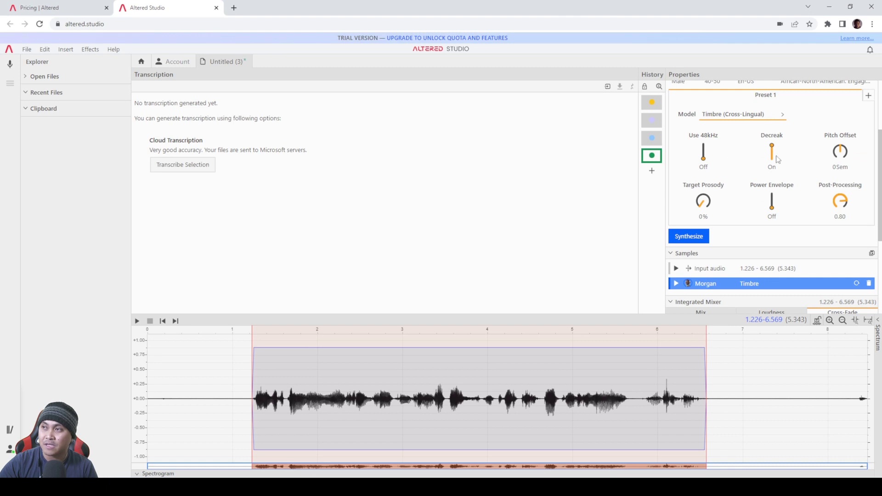
pyautogui.scroll(1, 785, 146)
pyautogui.click(744, 160)
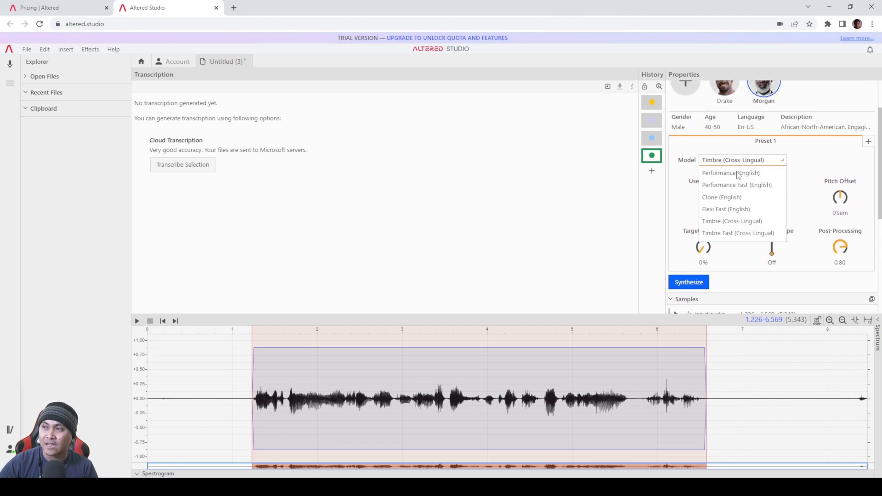
pyautogui.click(724, 210)
pyautogui.scroll(-1, 827, 246)
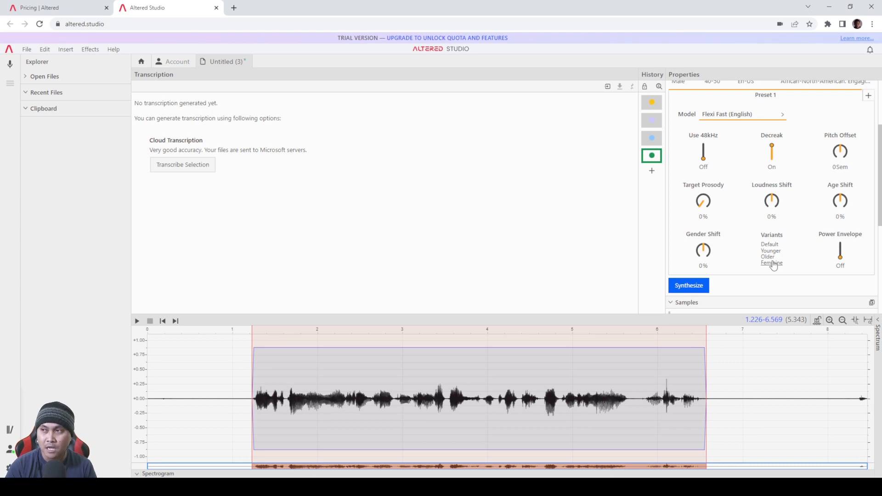
# Switch back to the Altered pricing tab showing Creator at $49/month and Professional at $150/month.
pyautogui.hotkey('ctrl', 'shift', 'Tab')
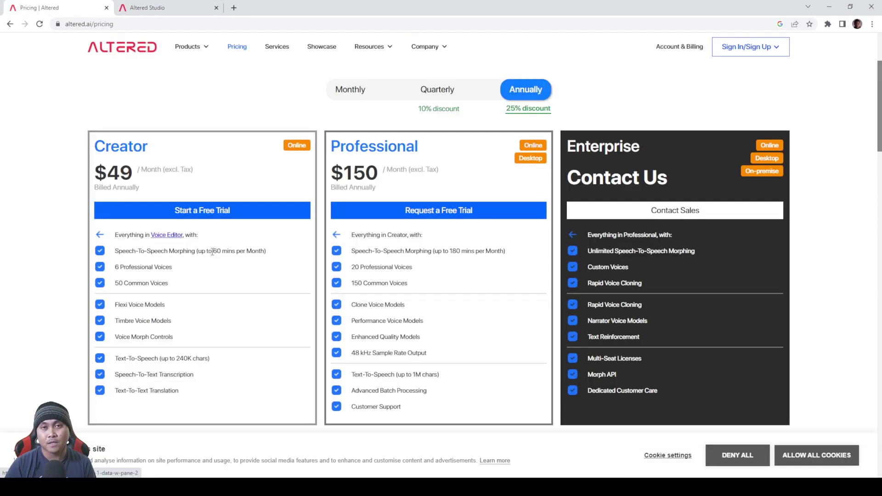